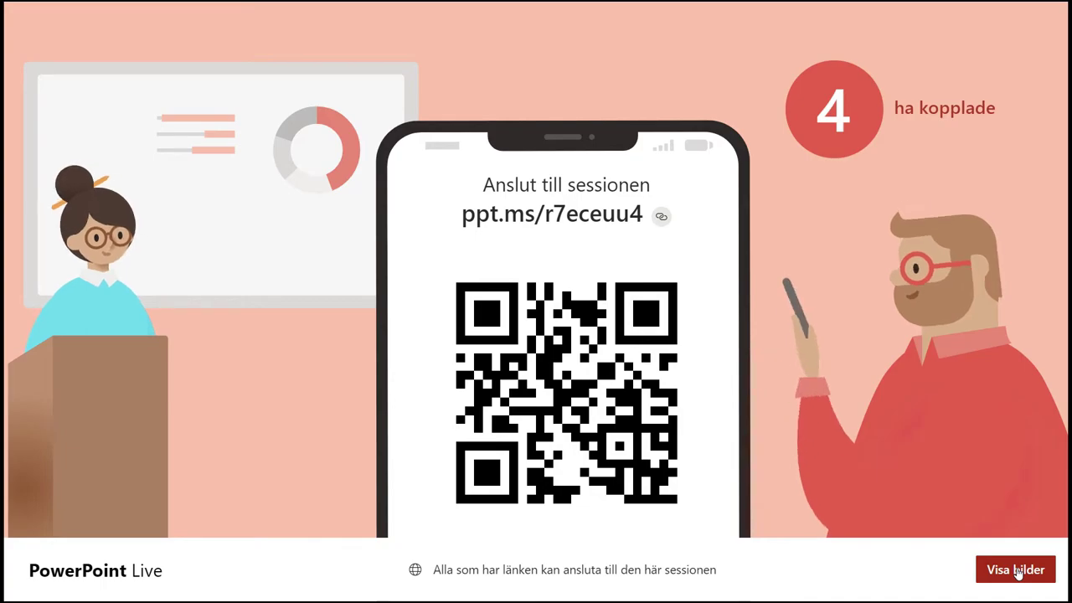
Choose Visa bilder to leave the join screen and show the Lorem ipsum title slide
click(1017, 571)
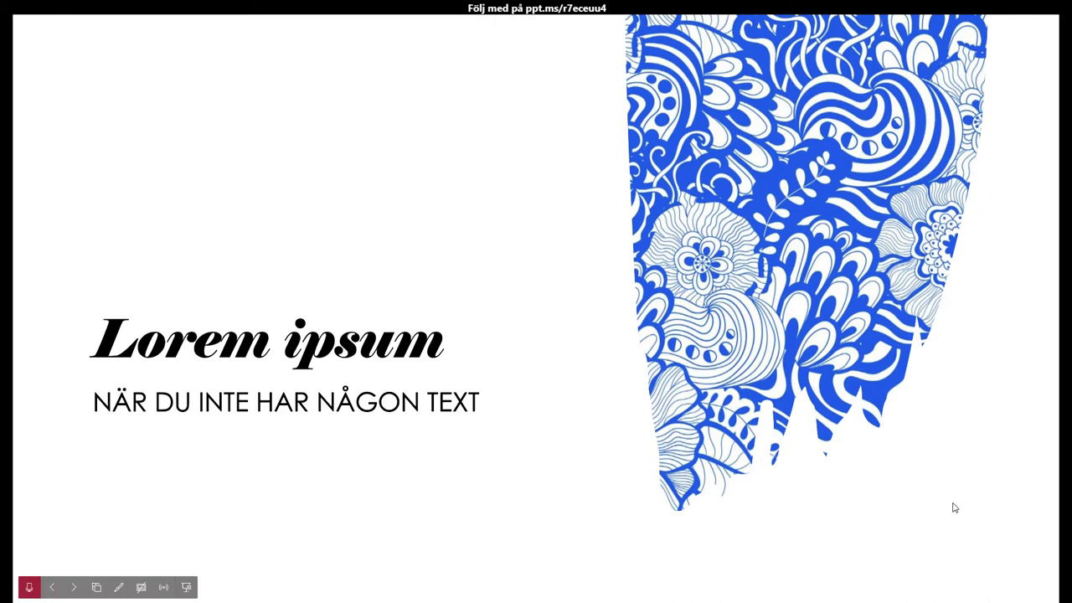
Advance from the Lorem ipsum title slide to the Varför? slide
click(991, 535)
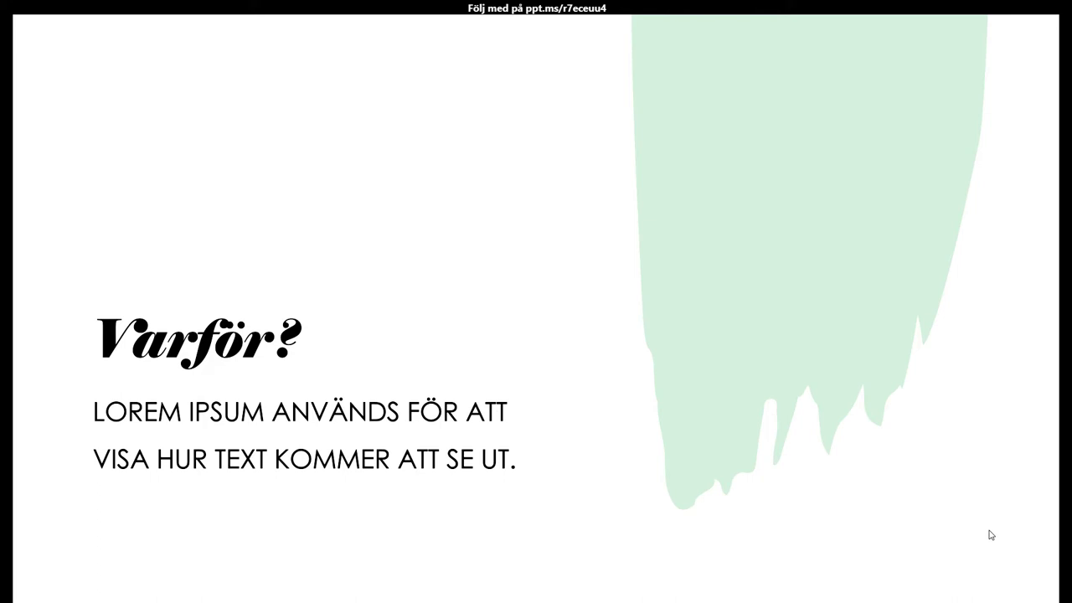
Advance past the Hur? slide to the Alltså slide
click(990, 534)
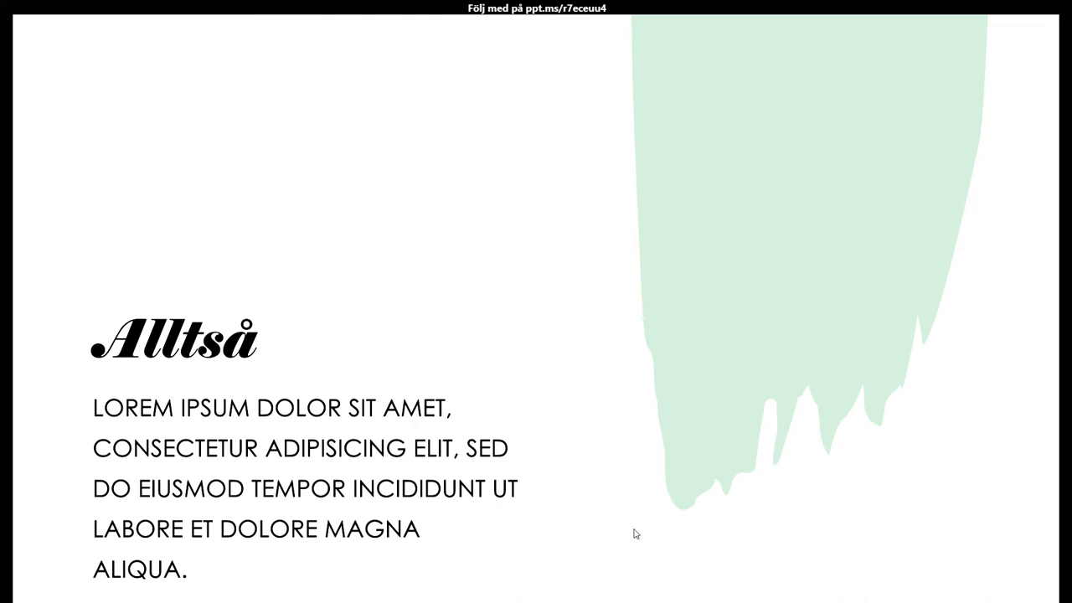
End the live session with Avsluta session from the broadcast icon and confirm it
mouse_move(290, 596)
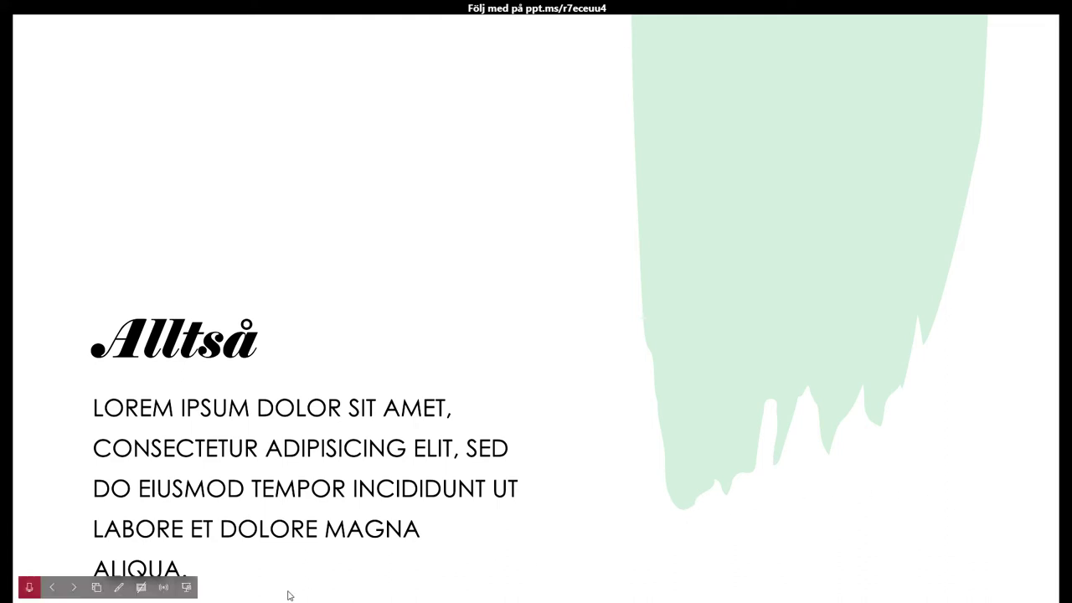
click(164, 589)
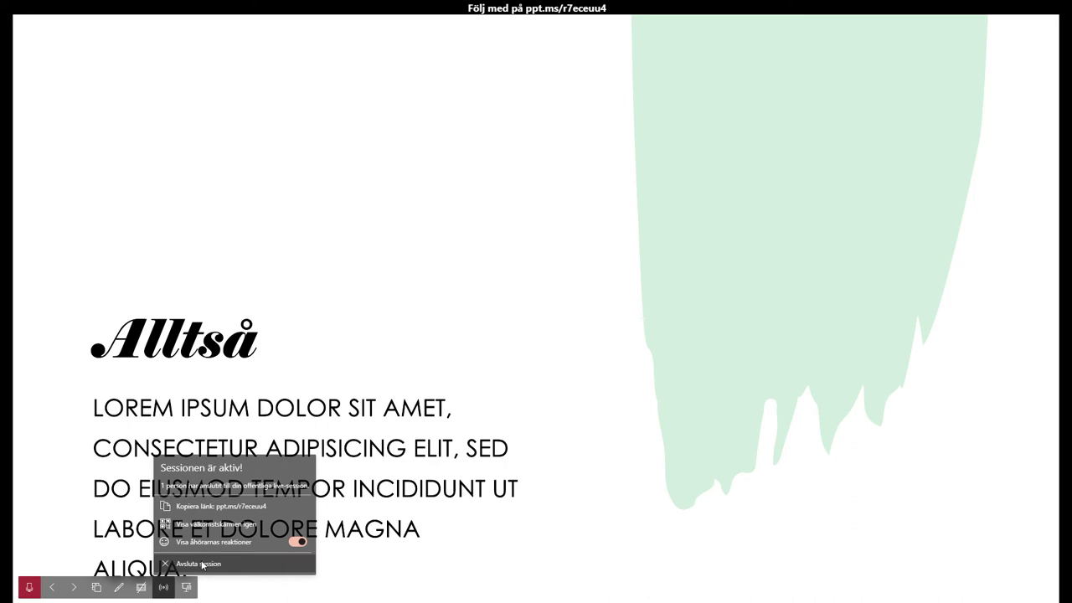
click(202, 564)
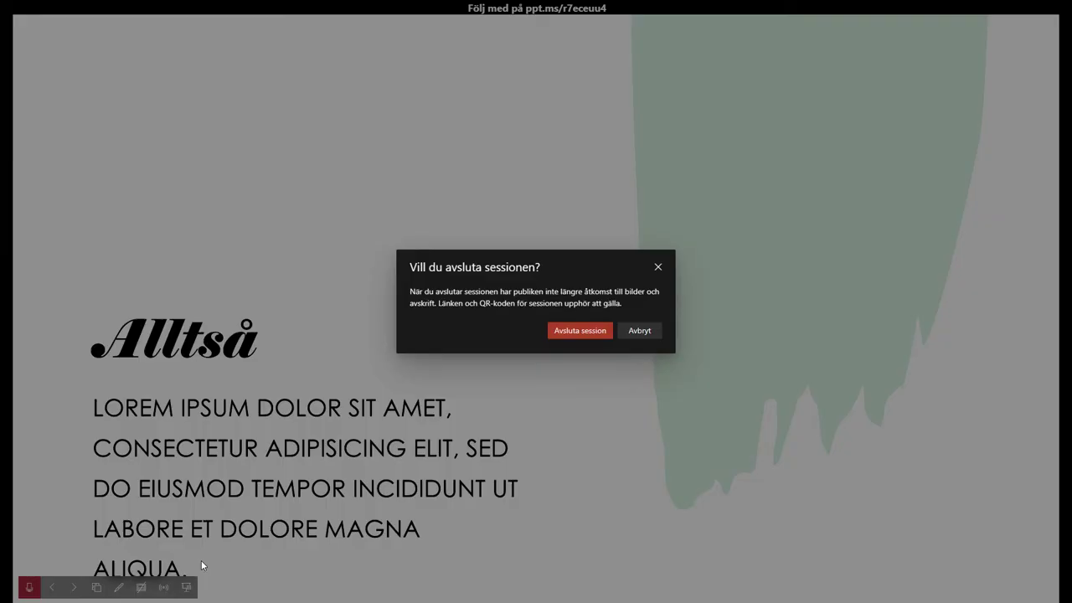
click(573, 334)
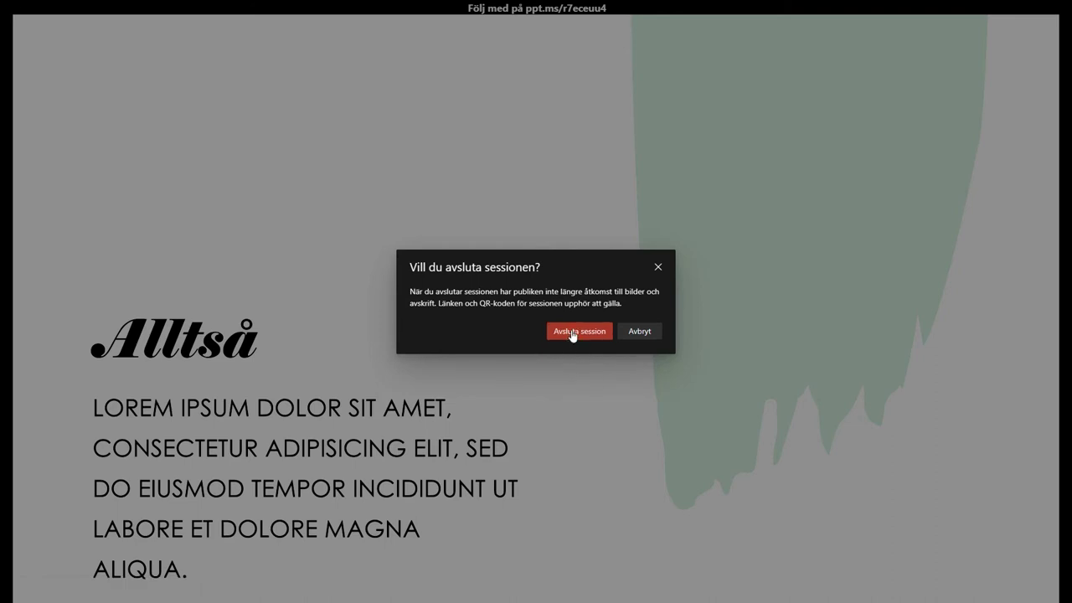
click(573, 333)
click(421, 409)
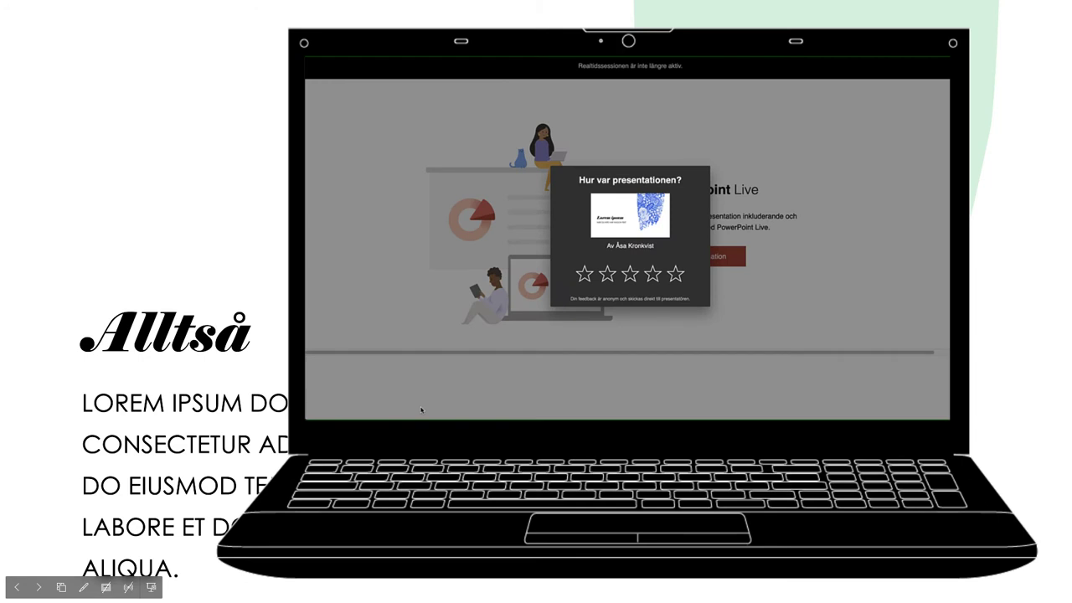
Skip the feedback slide and exit the slideshow to editing view on slide 4, Alltså
click(573, 336)
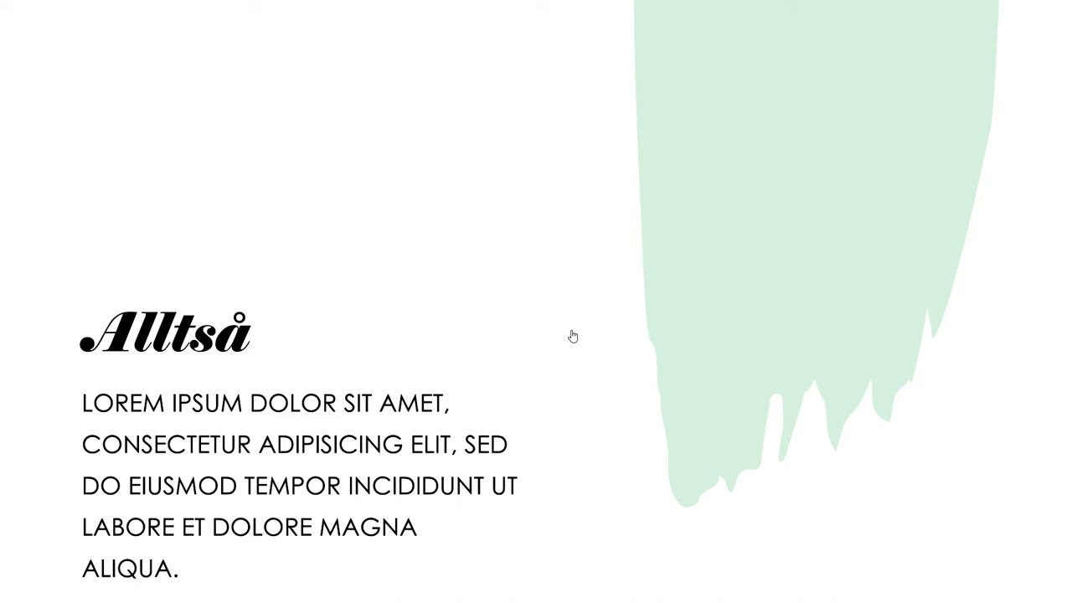
key(Escape)
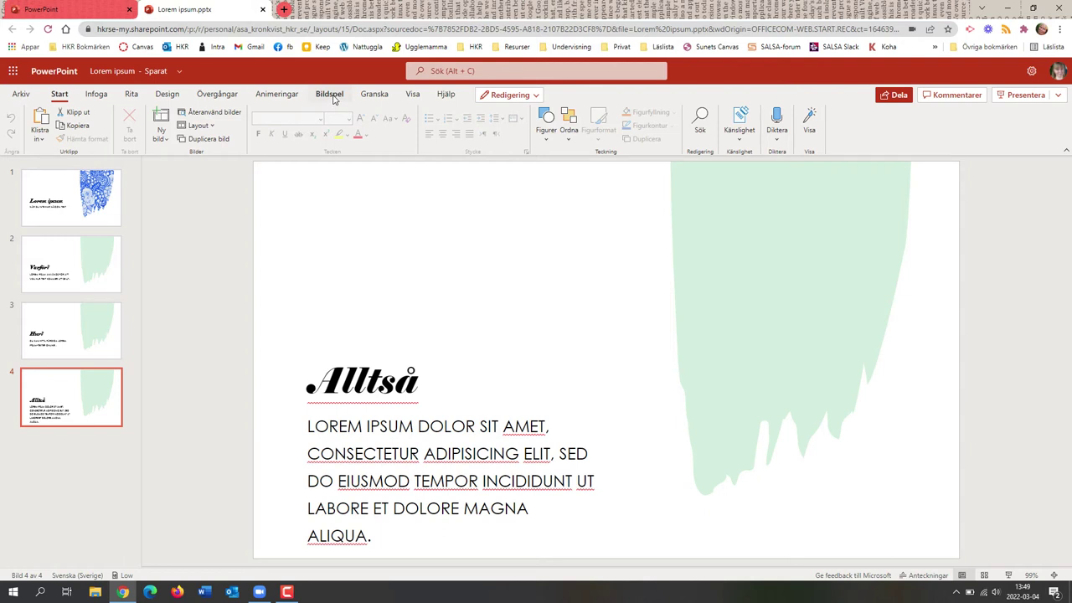
Confirm in Bildspel's Inställningar för undertext that Talat språk is Svenska (Sverige)
click(333, 97)
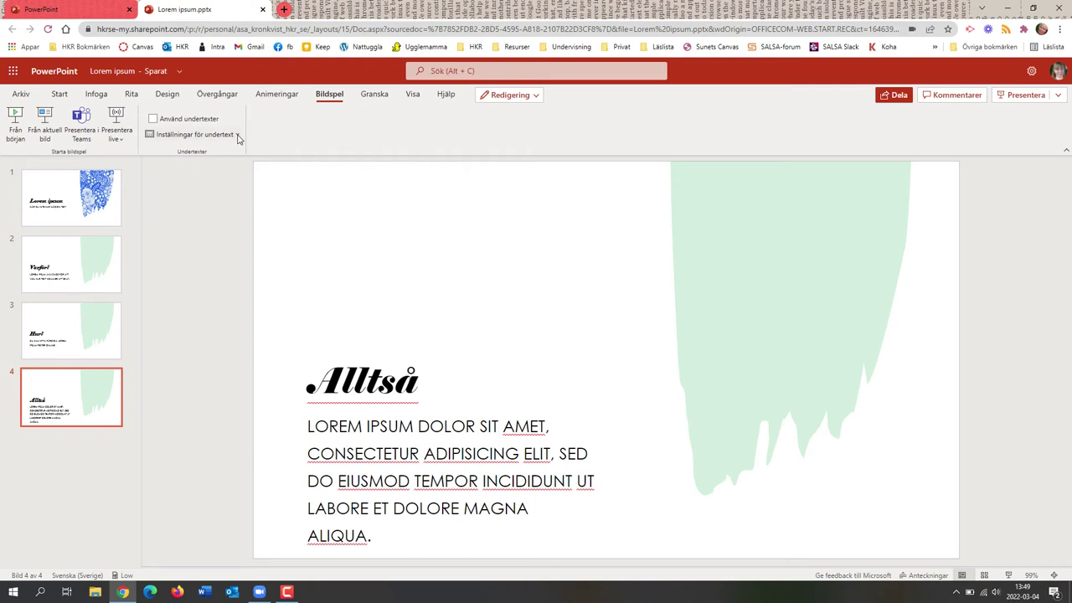
click(238, 136)
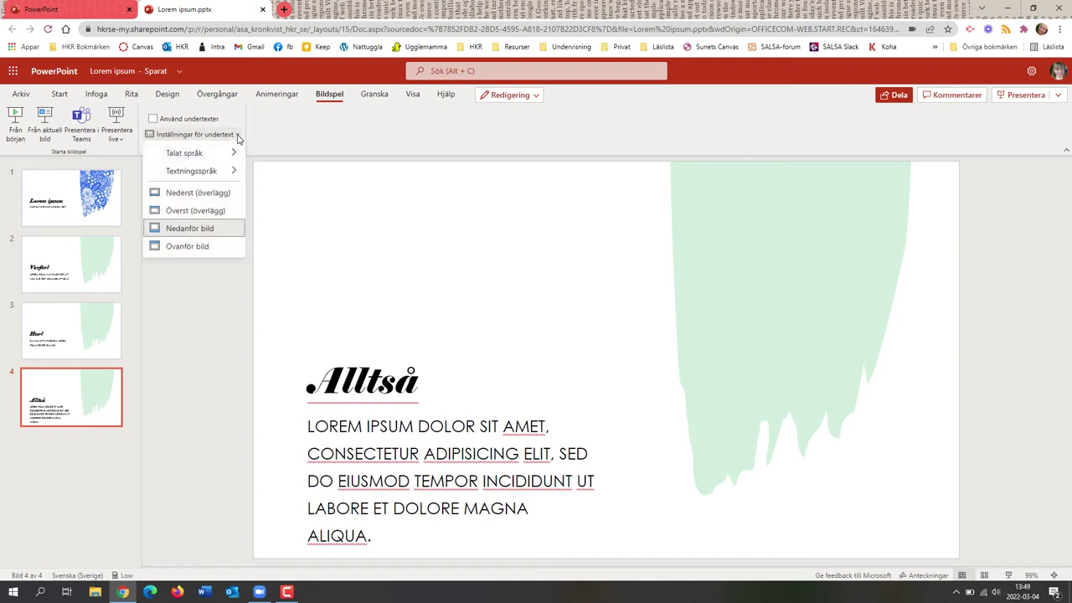
mouse_move(227, 154)
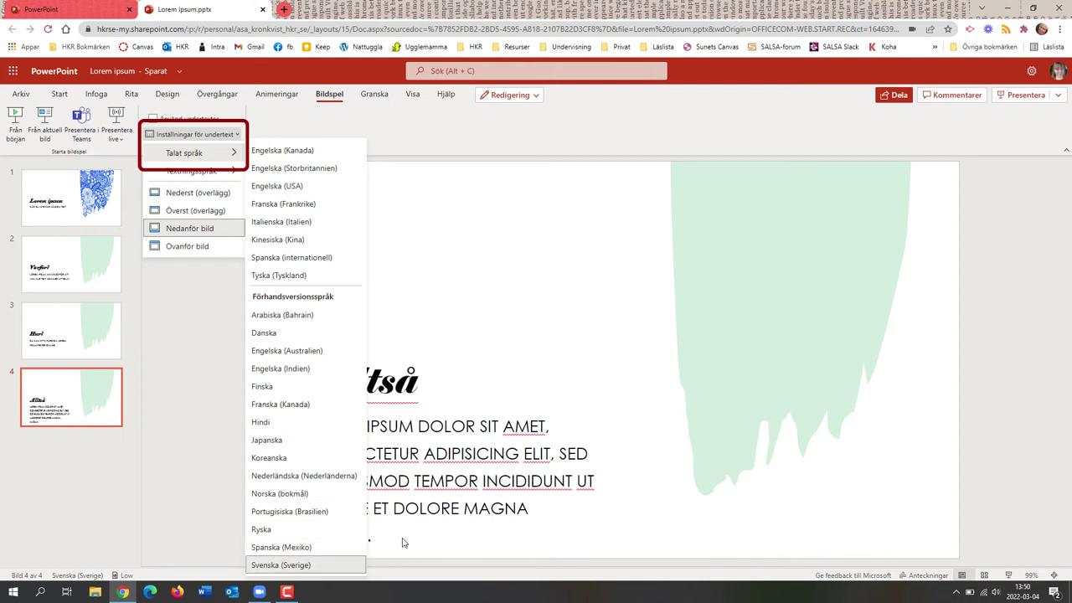
click(489, 157)
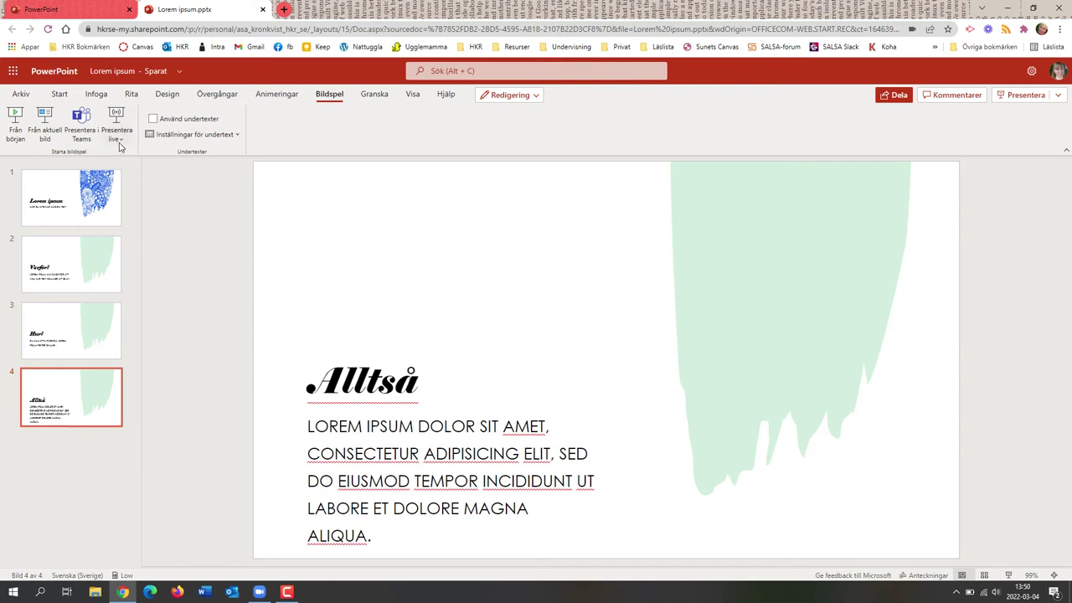
Set the Presentera live Målgrupp to Vem som helst and verify the choice
click(117, 138)
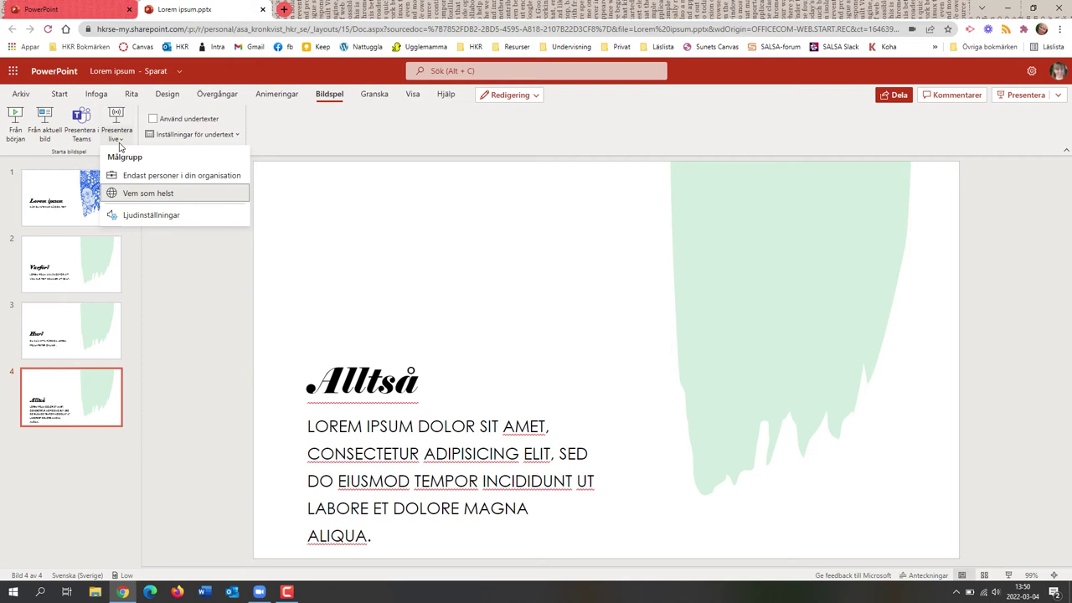
click(228, 199)
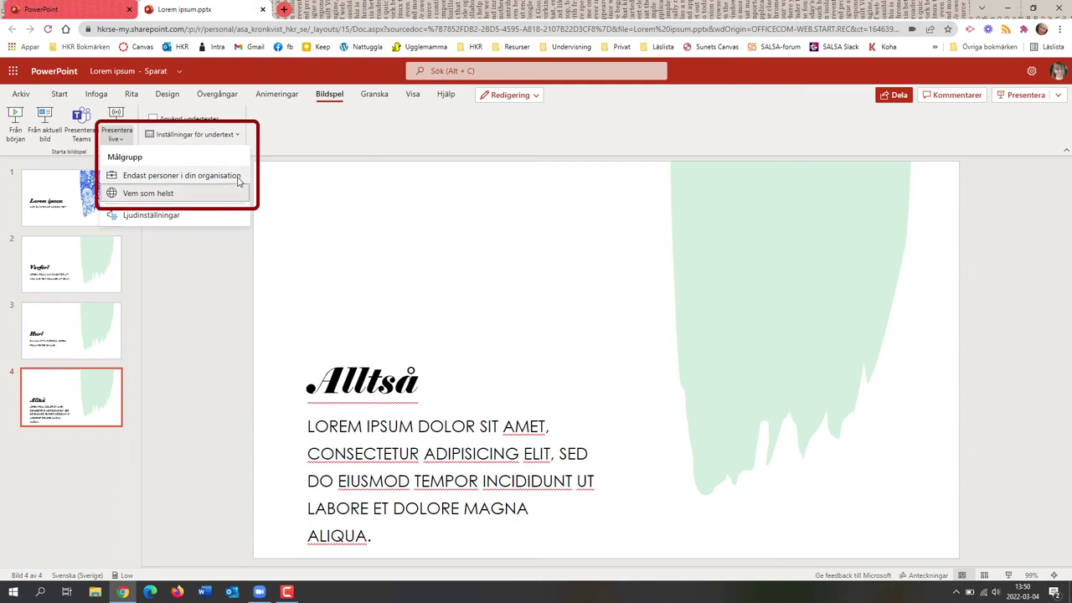
click(325, 146)
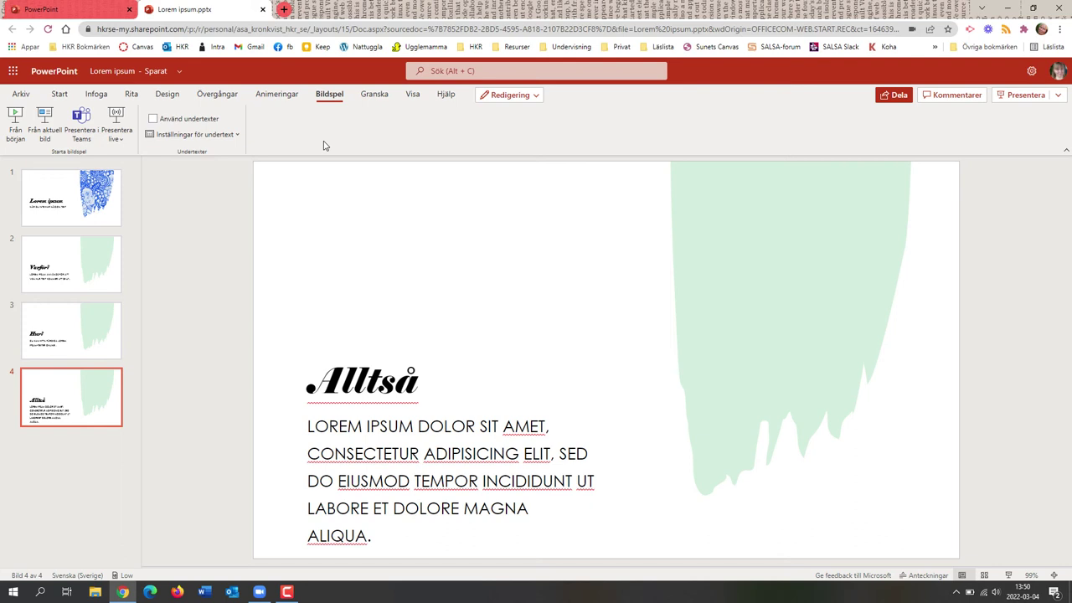
click(124, 141)
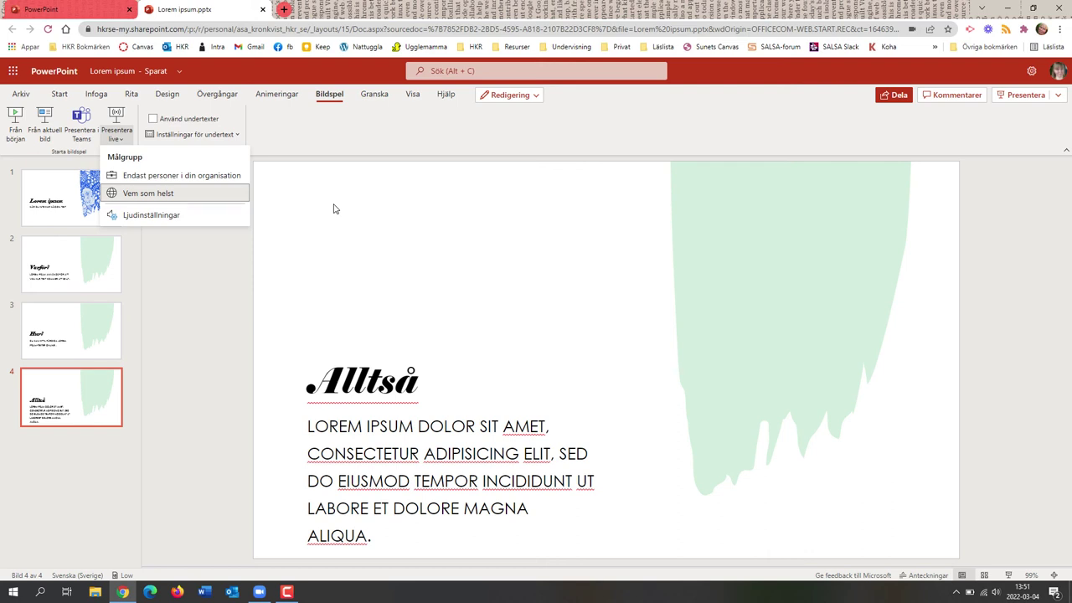
click(334, 209)
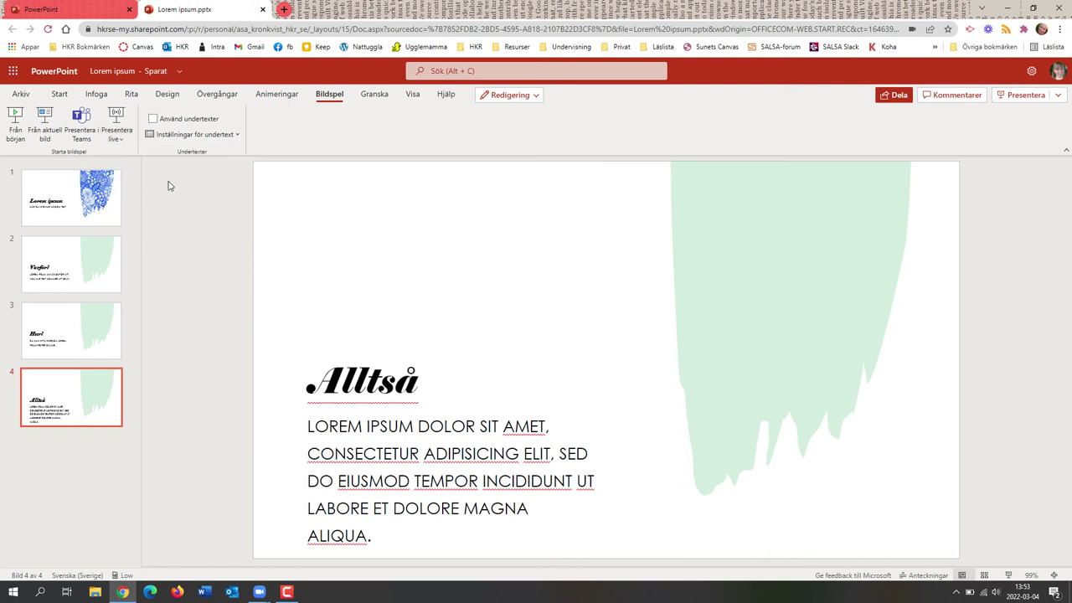
Start a new Presentera live session and copy its ppt.ms join link
click(117, 118)
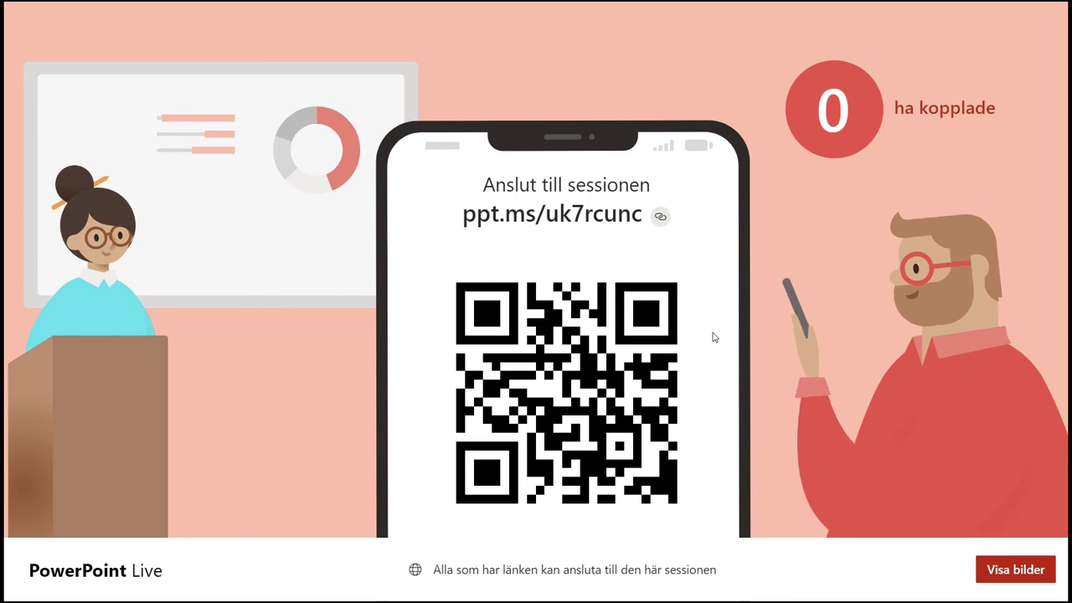
click(660, 217)
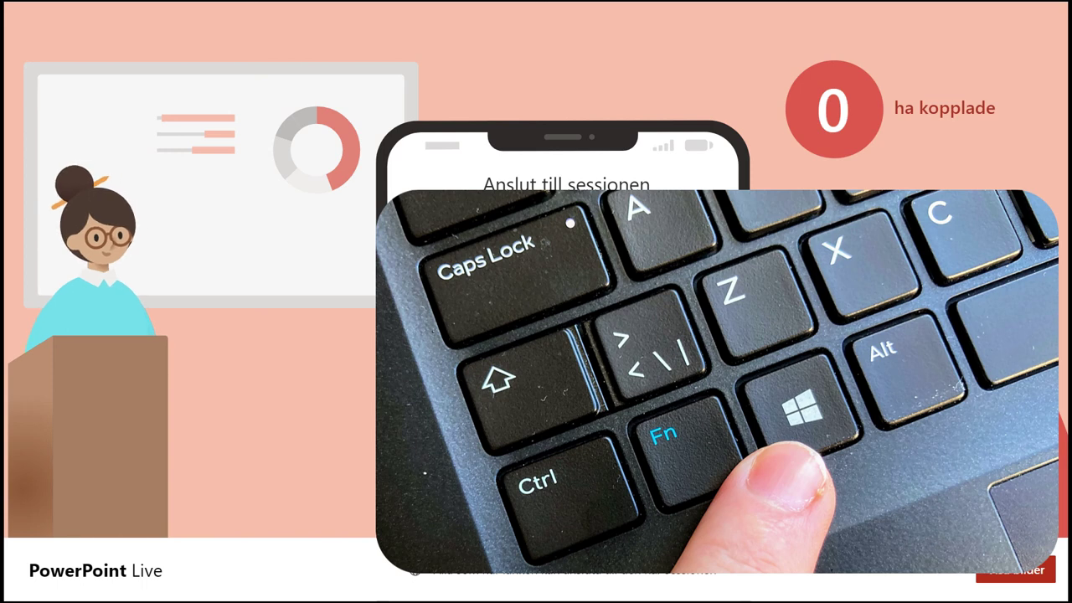
Show the Windows Start menu and the Zoom and Zoom Meeting window previews
key(super)
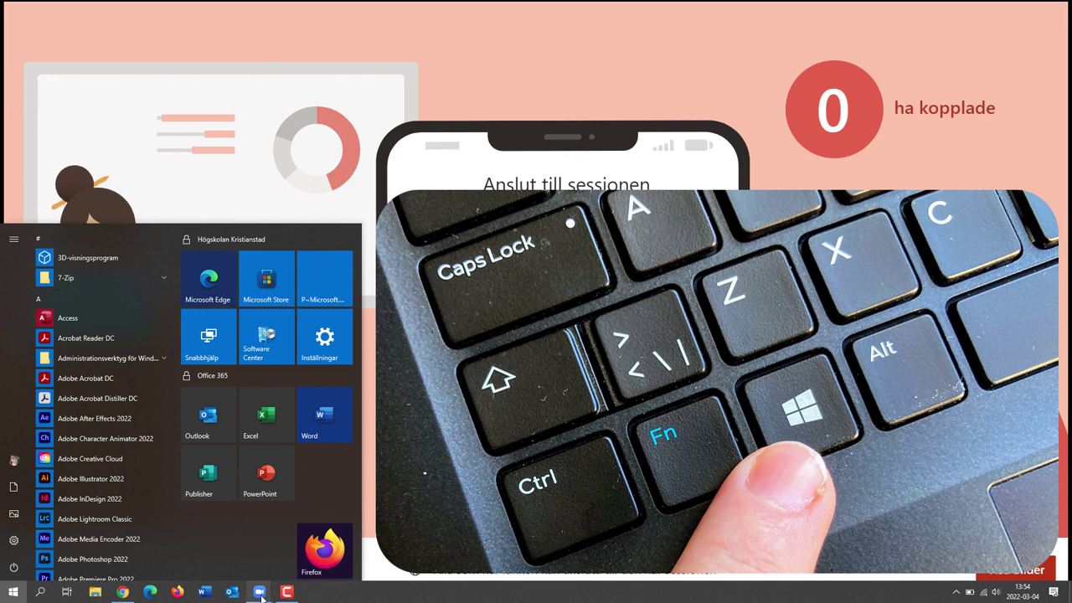
mouse_move(261, 596)
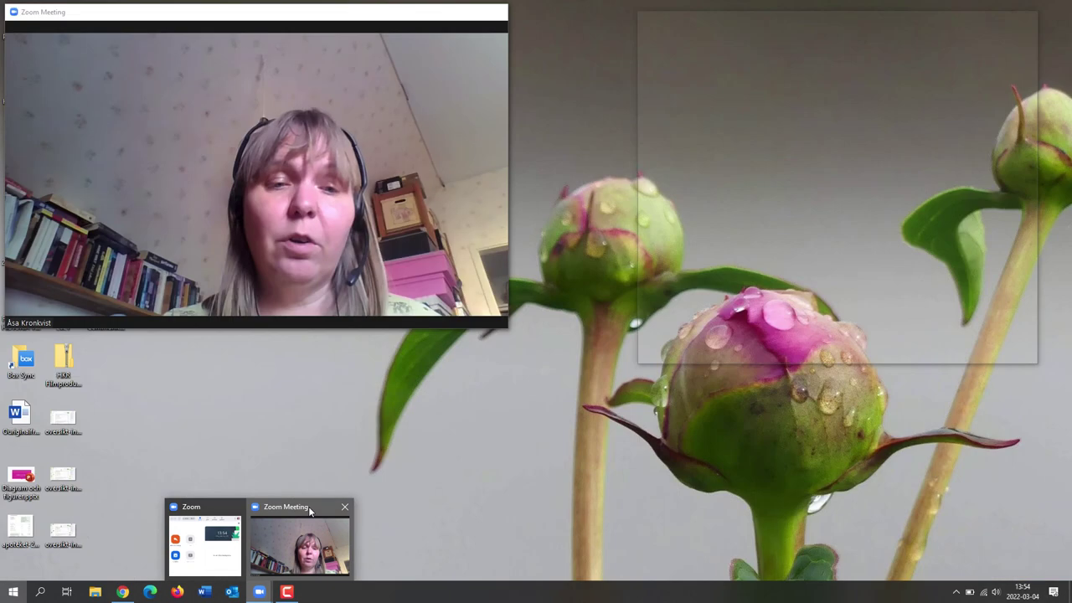
Post the copied join link to everyone in Zoom meeting chat, then return to the slides
click(308, 506)
mouse_move(388, 273)
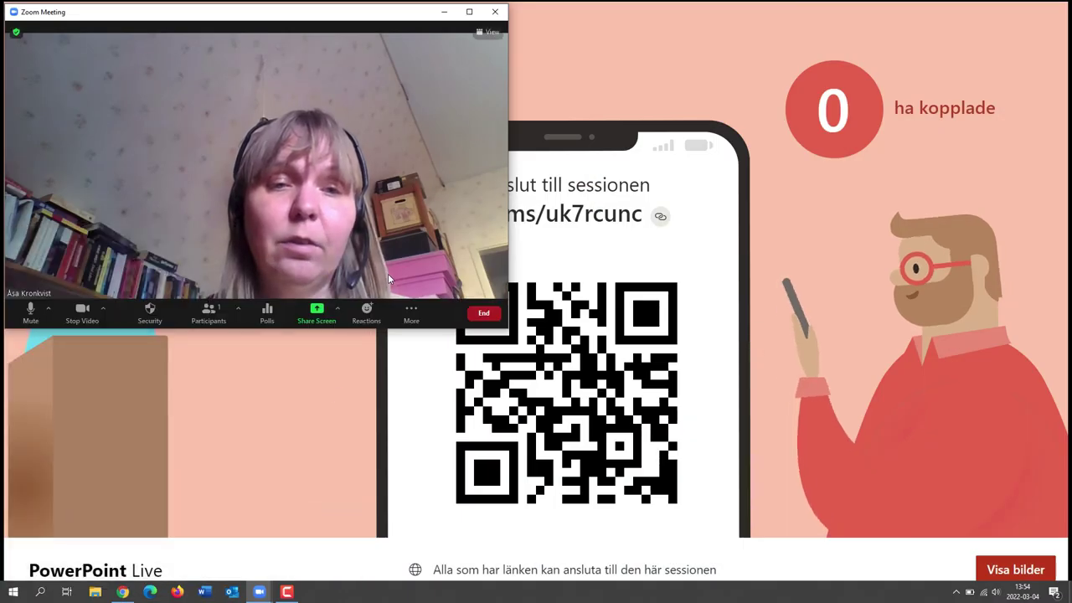
click(412, 314)
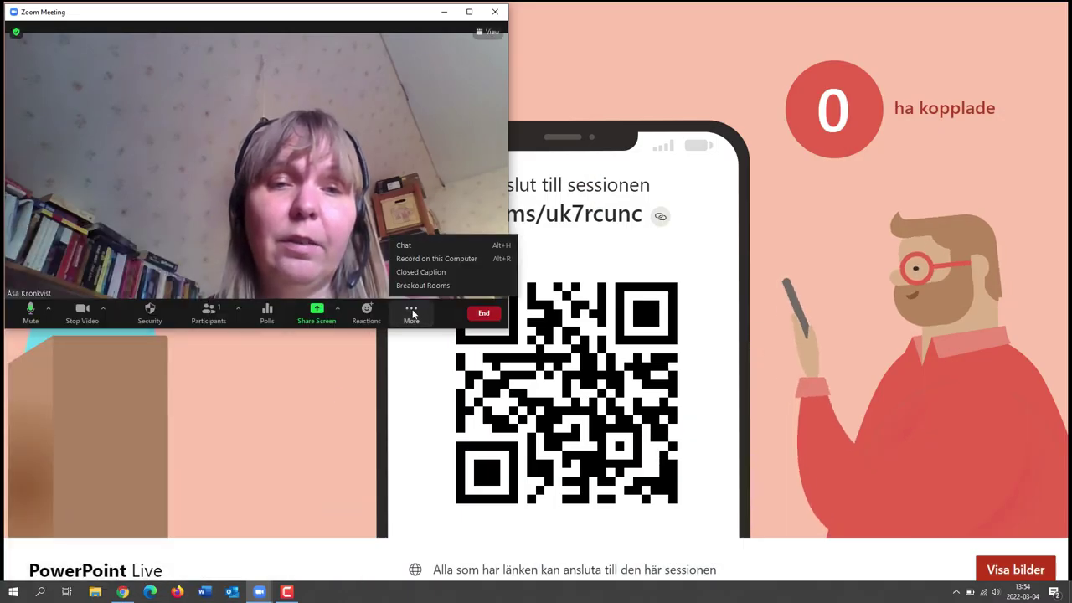
click(410, 243)
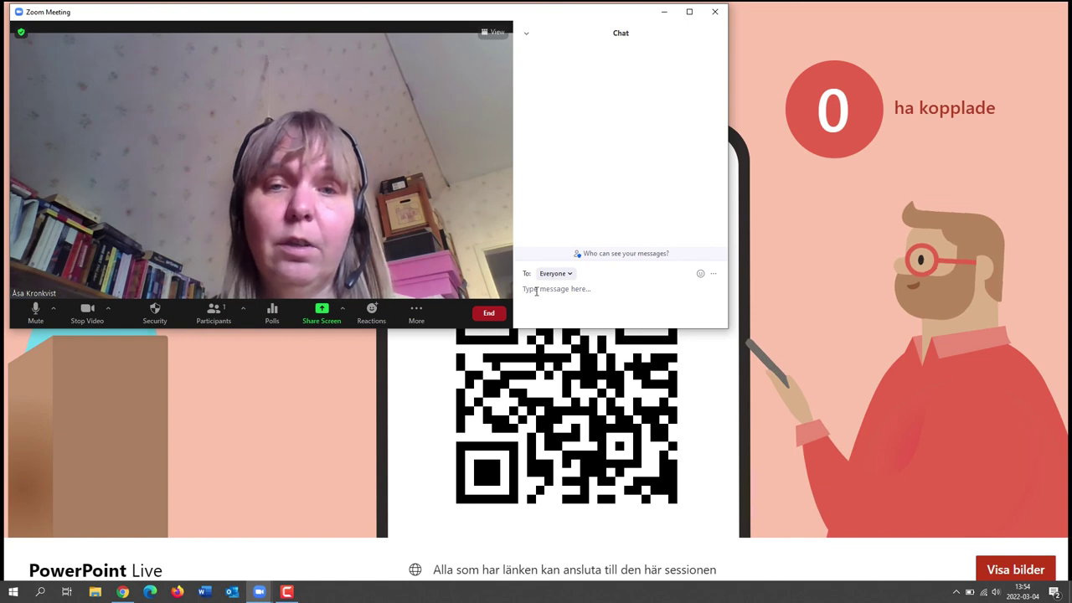
text(https://ppt.ms/uk7rcunc)
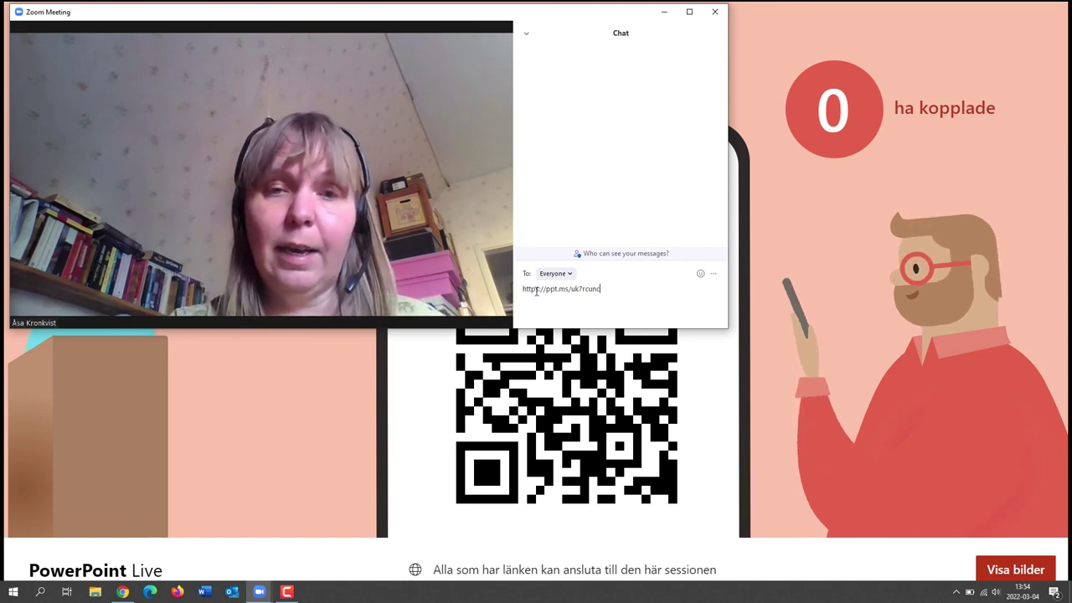
key(Return)
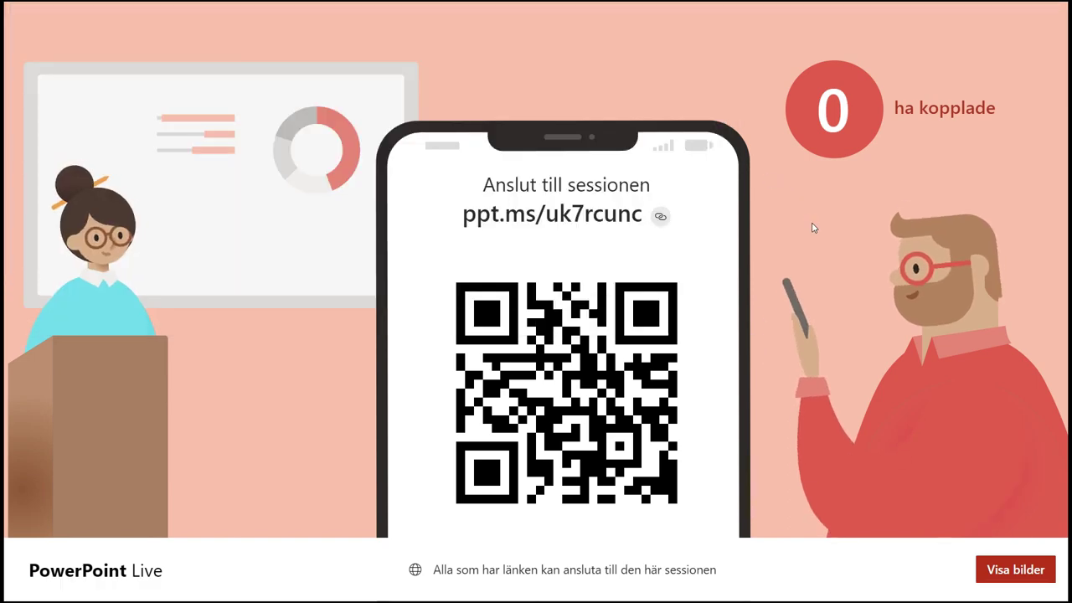
click(1014, 573)
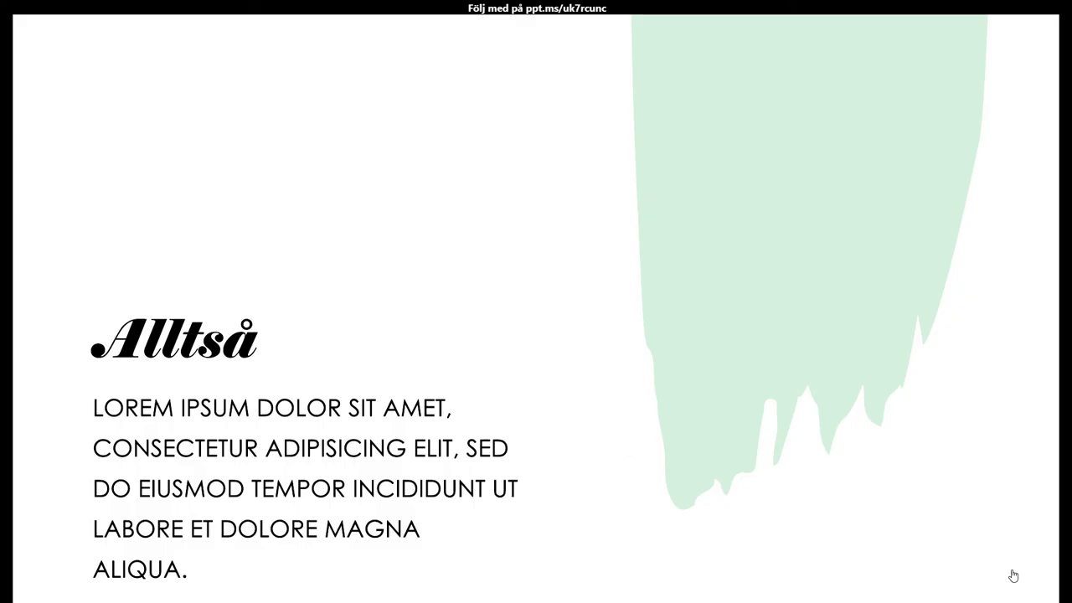